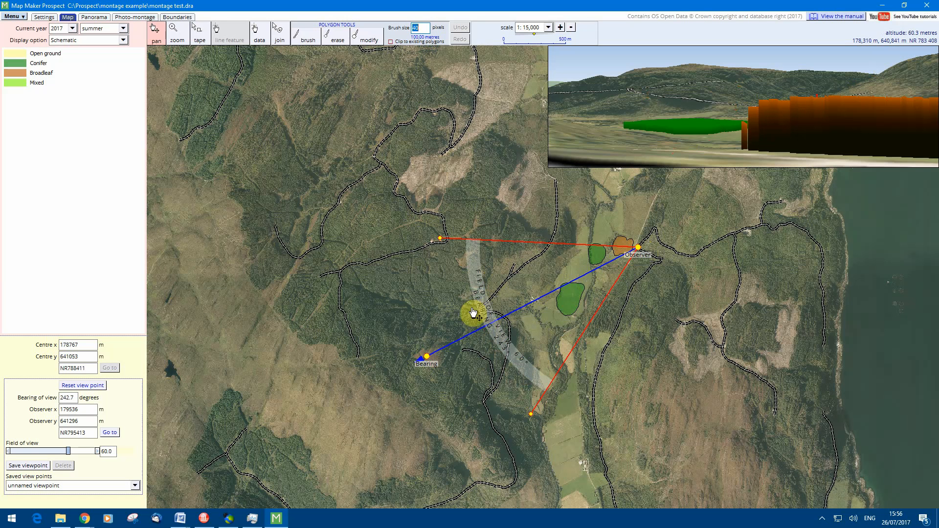
# Load grianan photo.jpg from the montage example folder as the photo-montage photograph.
pyautogui.click(135, 18)
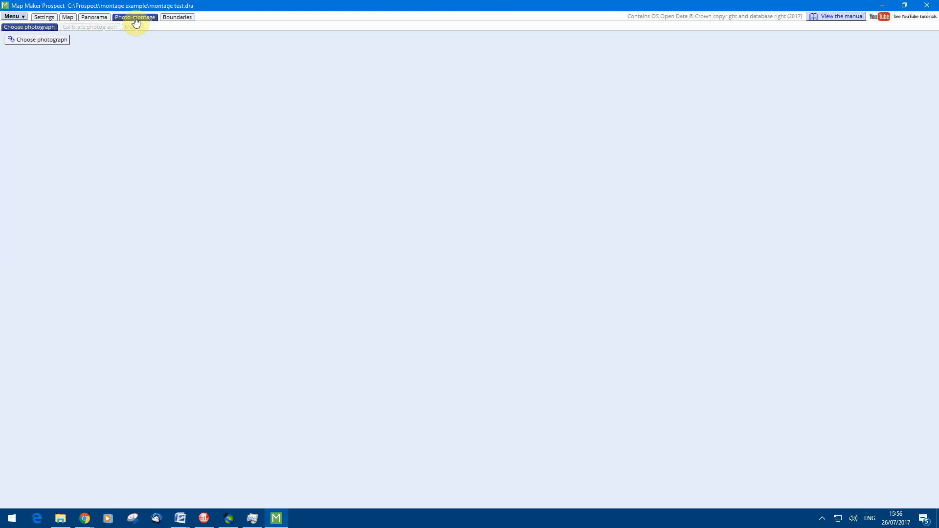
pyautogui.click(42, 39)
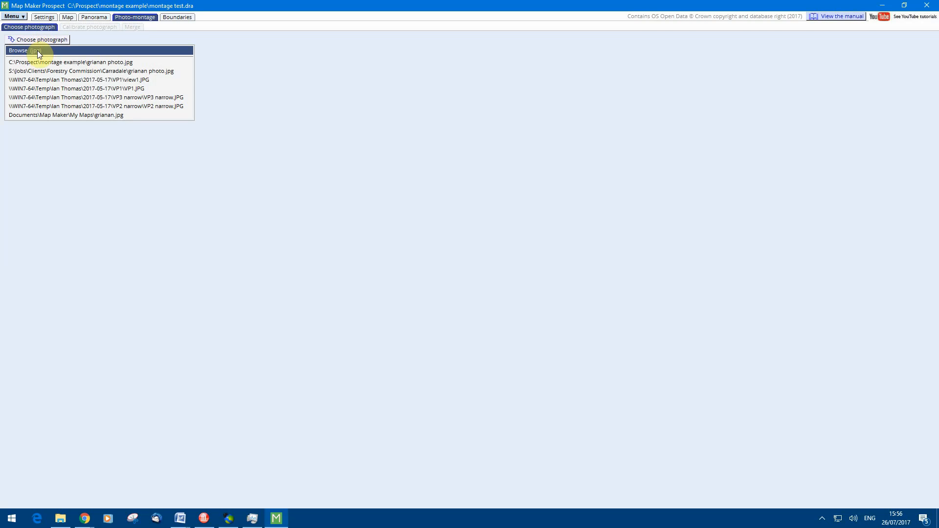
pyautogui.click(37, 51)
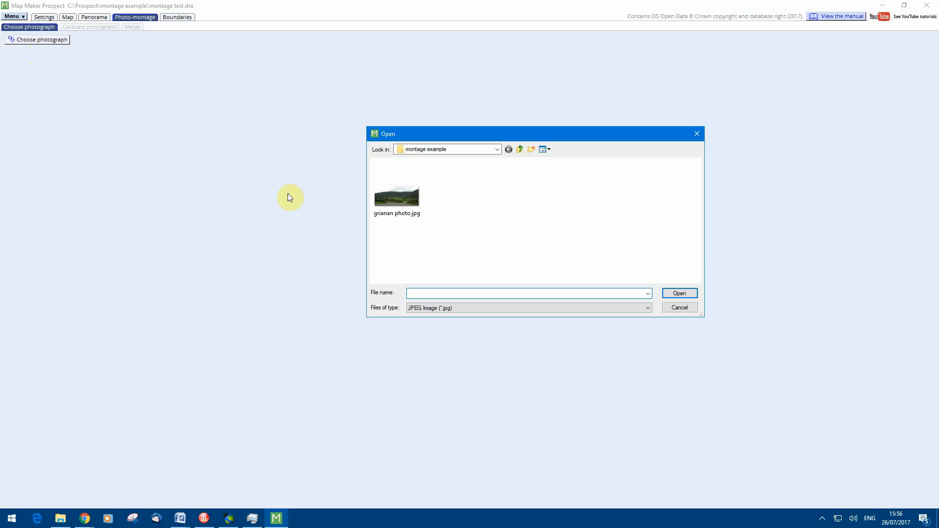
pyautogui.click(394, 202)
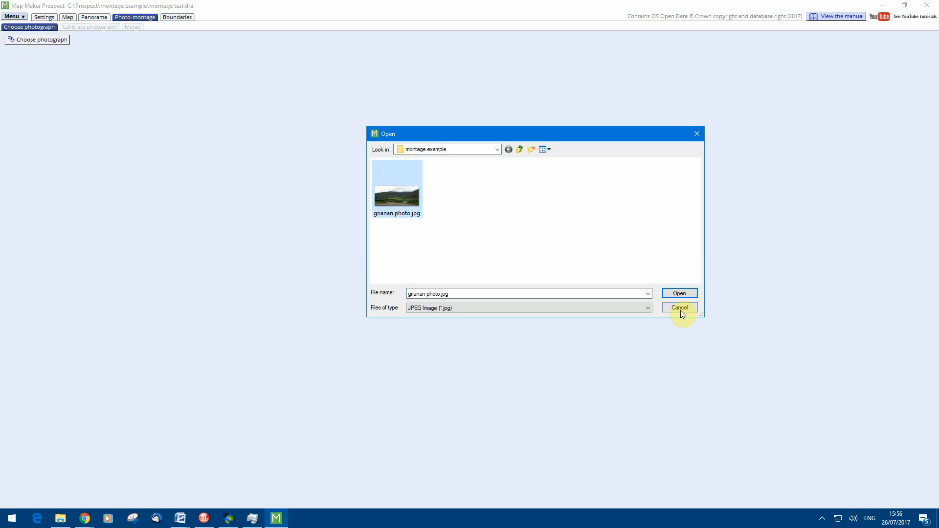
pyautogui.click(683, 293)
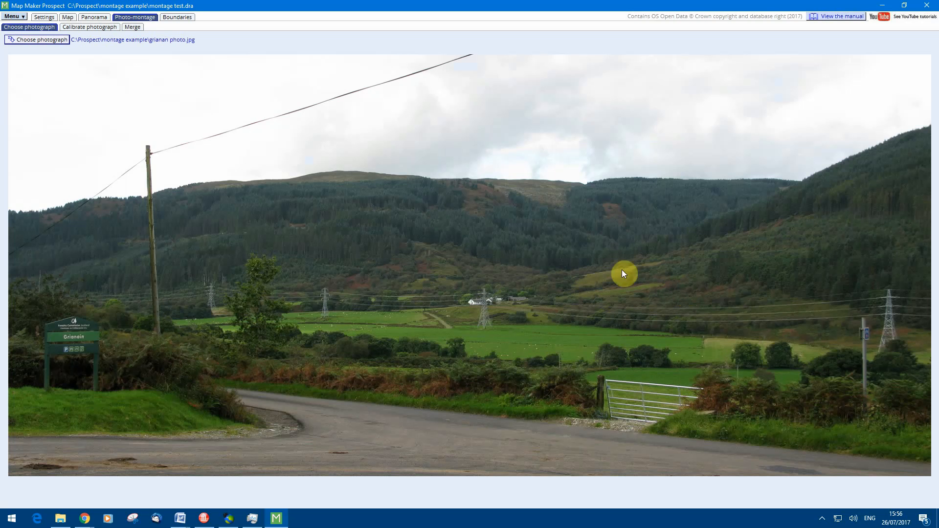
# Start calibrating the photograph, set its opacity to 30% and keep the image type as Perspective image.
pyautogui.click(92, 28)
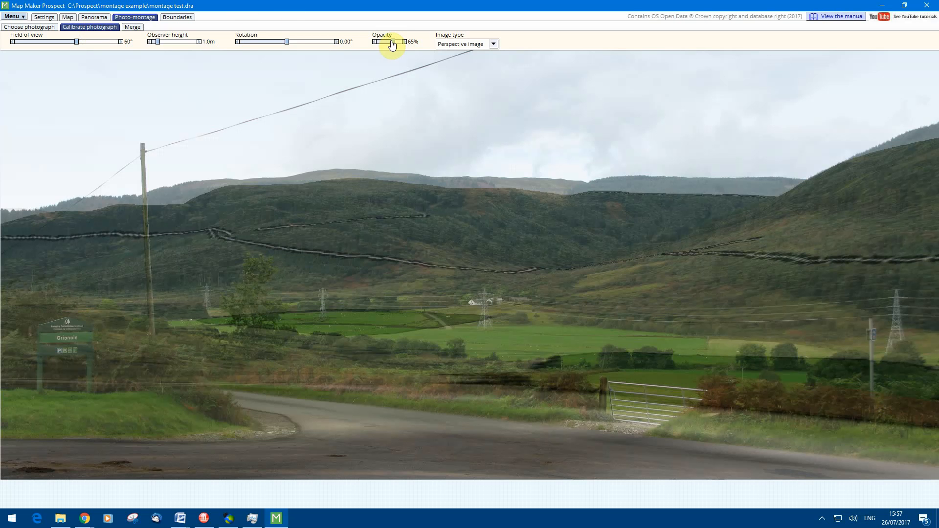
pyautogui.moveTo(392, 45); pyautogui.dragTo(402, 43)
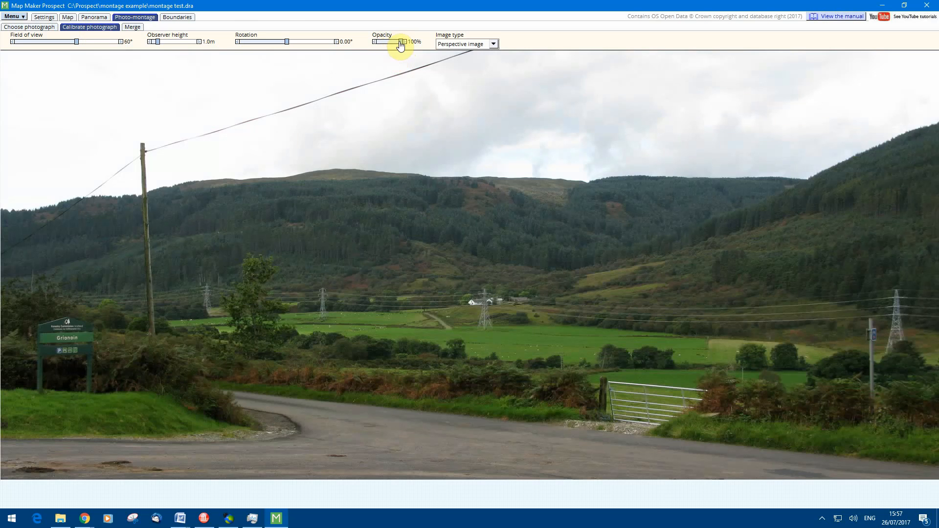
pyautogui.moveTo(401, 42); pyautogui.dragTo(383, 46)
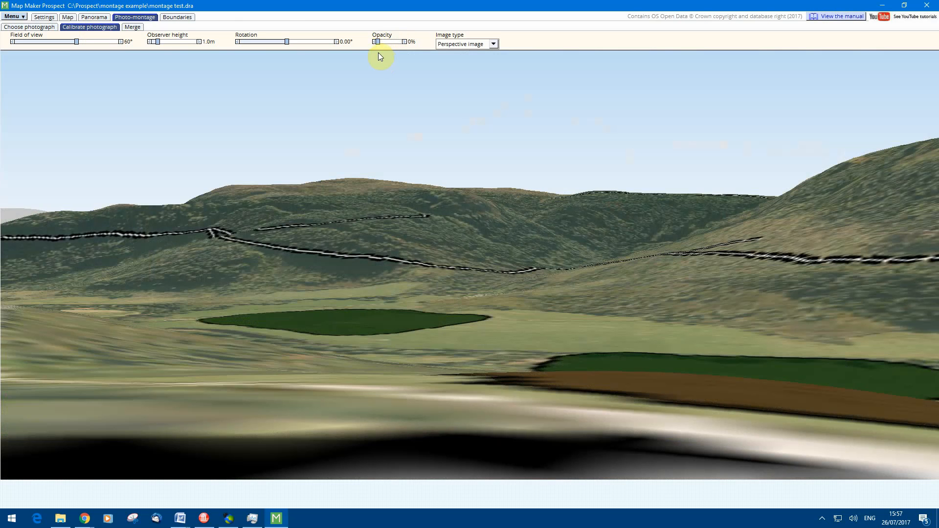
pyautogui.moveTo(380, 43); pyautogui.dragTo(386, 43)
pyautogui.click(375, 41)
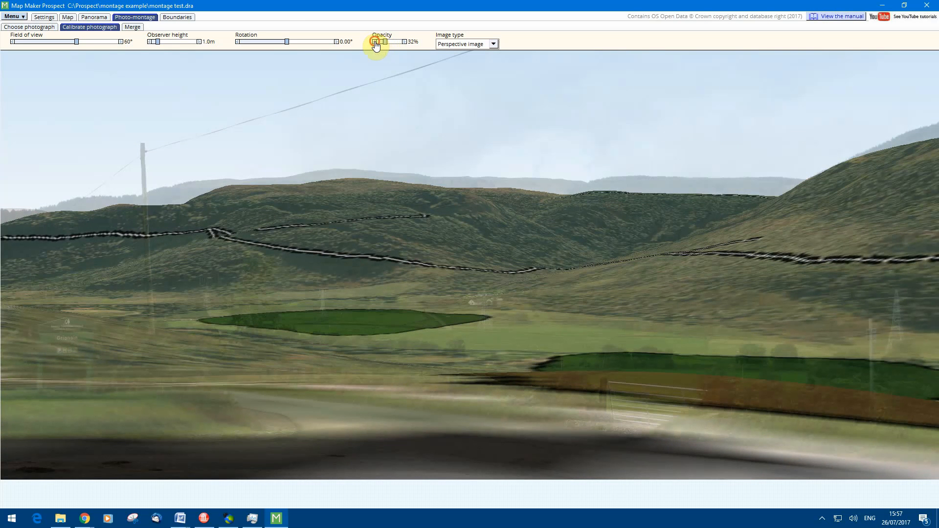
pyautogui.click(374, 42)
pyautogui.click(494, 44)
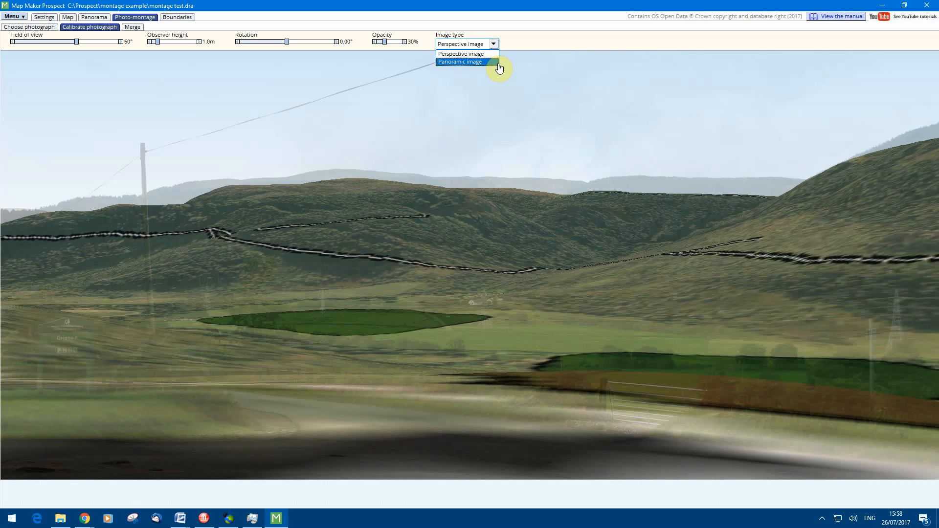
pyautogui.click(481, 45)
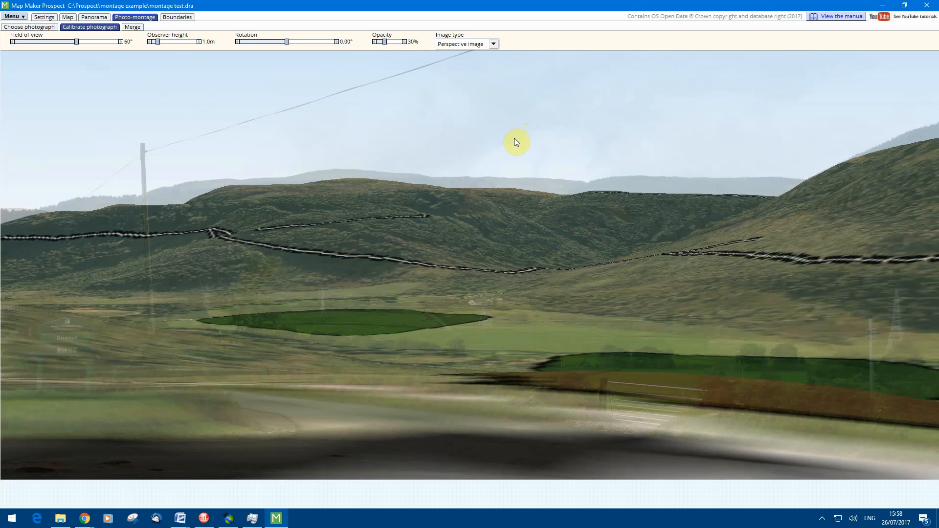
# Set the field of view to 54° and shift the terrain overlay to match the hill skyline in the photograph.
pyautogui.moveTo(536, 222)
pyautogui.mouseDown()
pyautogui.moveTo(514, 268)
pyautogui.moveTo(524, 186)
pyautogui.moveTo(540, 220)
pyautogui.mouseUp()
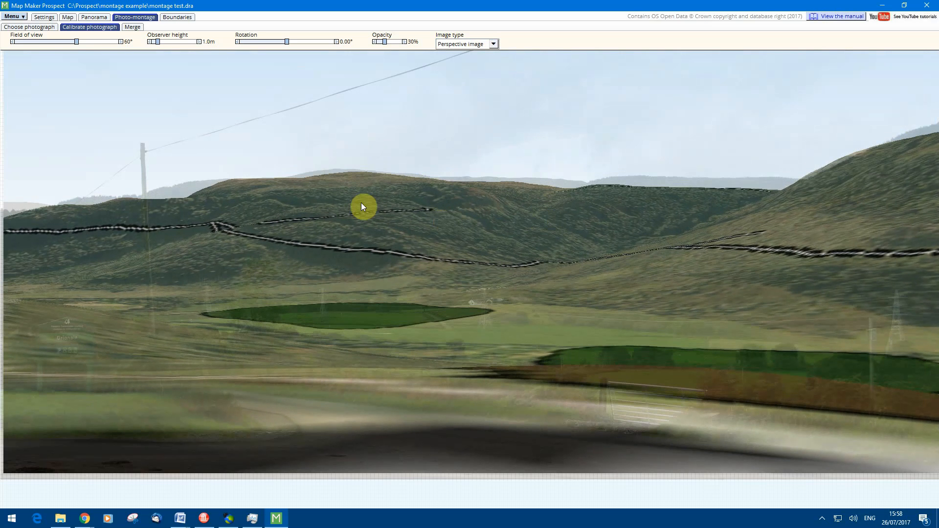
pyautogui.moveTo(75, 47); pyautogui.dragTo(70, 45)
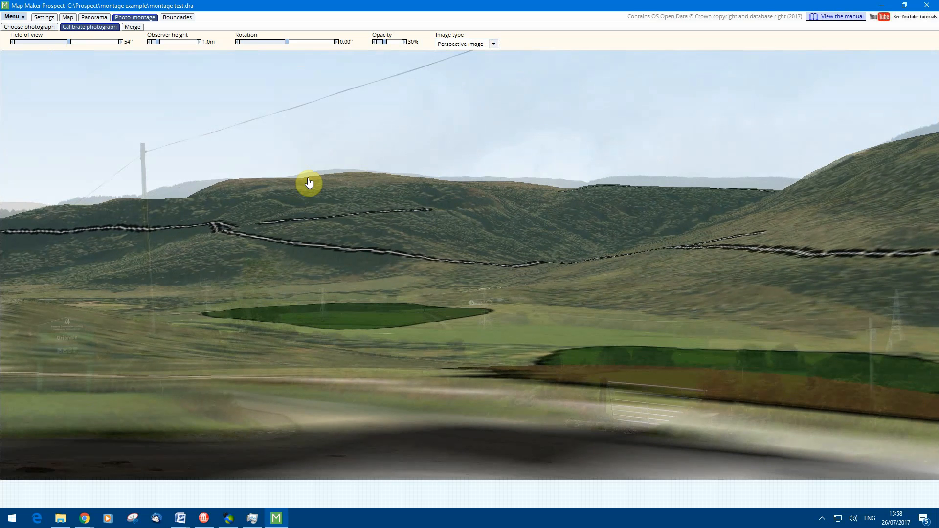
pyautogui.moveTo(308, 182); pyautogui.dragTo(303, 165)
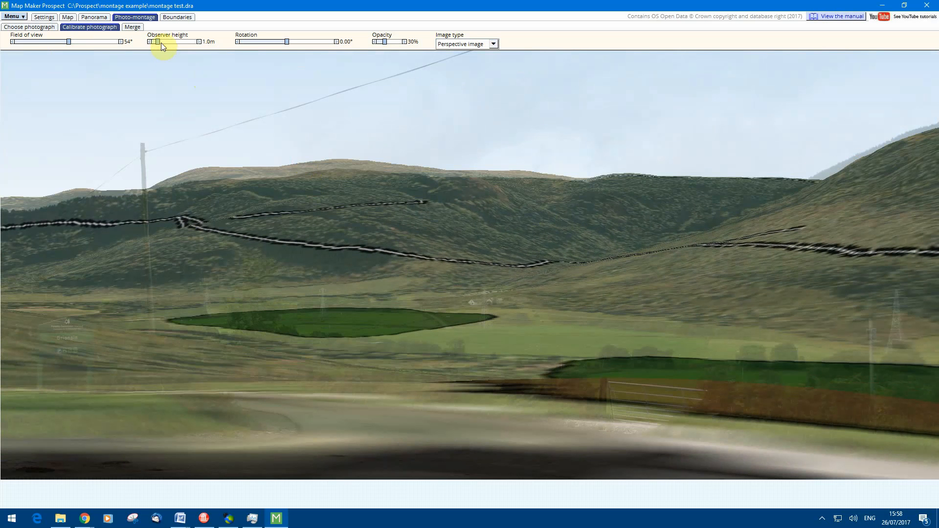
# Set the observer height to 2.8 m and rotation to 1.17°, and realign the terrain overlay with the photograph.
pyautogui.moveTo(157, 42); pyautogui.dragTo(167, 45)
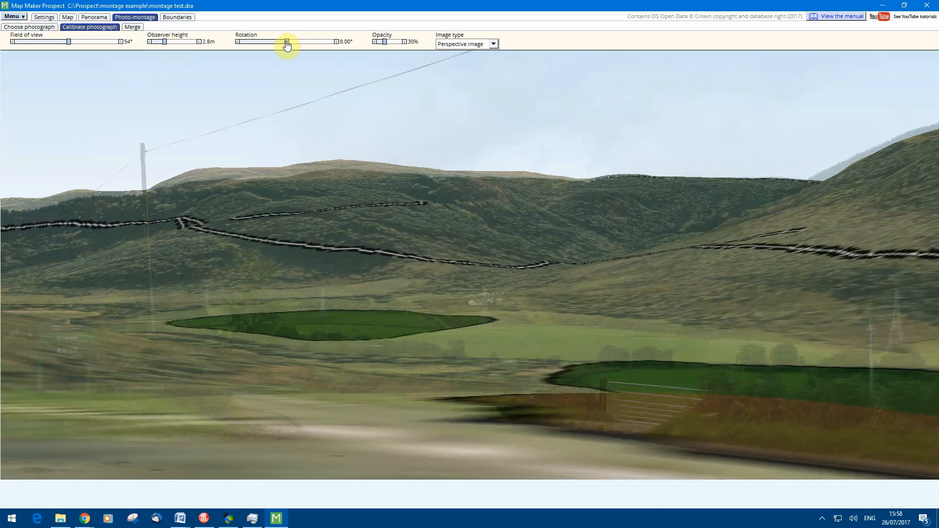
pyautogui.moveTo(287, 43)
pyautogui.moveTo(287, 43); pyautogui.dragTo(293, 45)
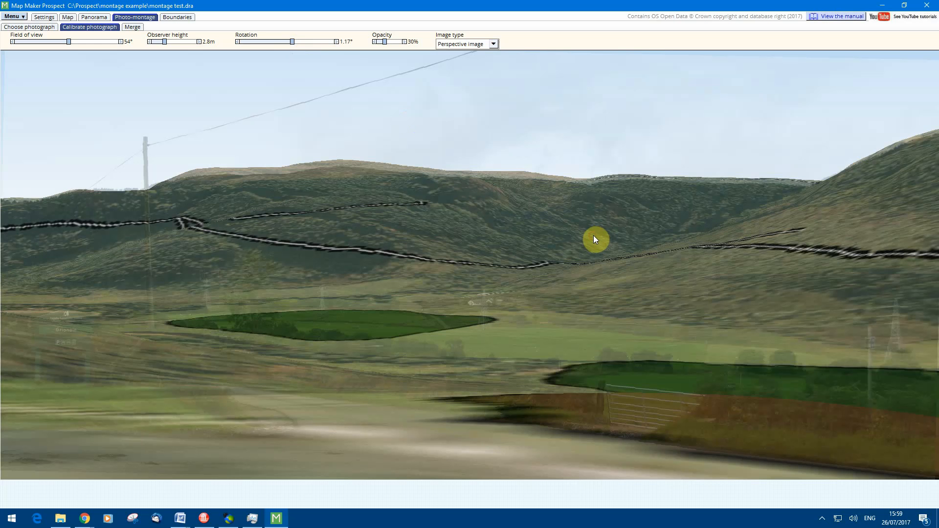
pyautogui.moveTo(594, 236)
pyautogui.mouseDown()
pyautogui.moveTo(605, 235)
pyautogui.moveTo(582, 243)
pyautogui.mouseUp()
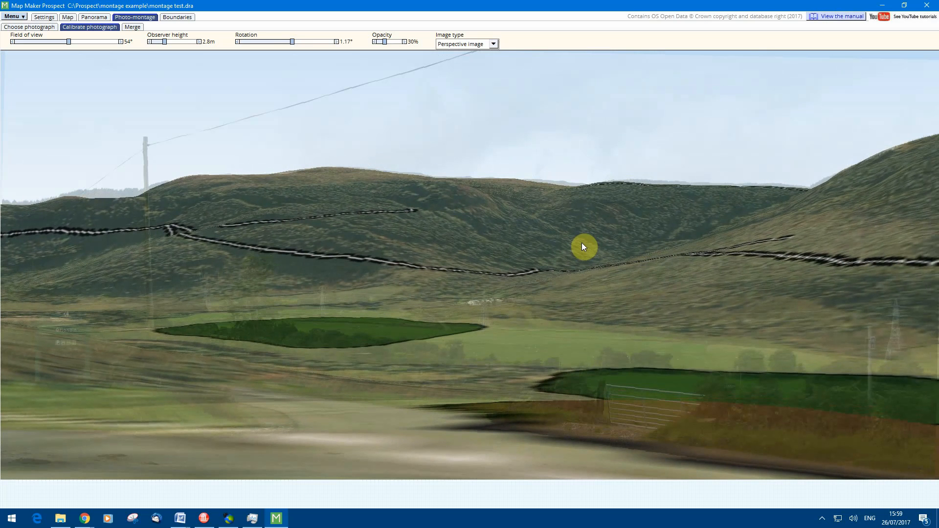
# Merge the rendered trees with the photograph and mask them off the roadside verge, bracken and signpost with a 24-pixel brush at 200% zoom.
pyautogui.click(131, 27)
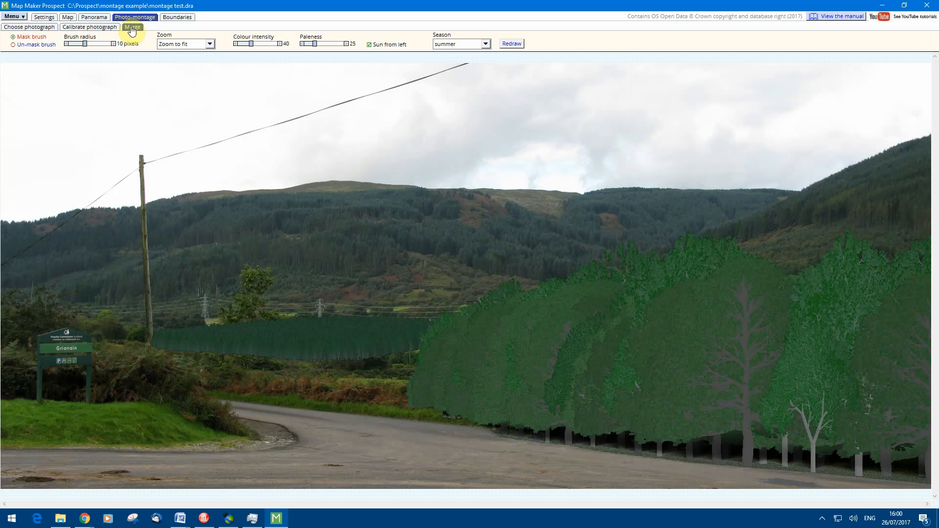
pyautogui.click(132, 29)
pyautogui.click(209, 45)
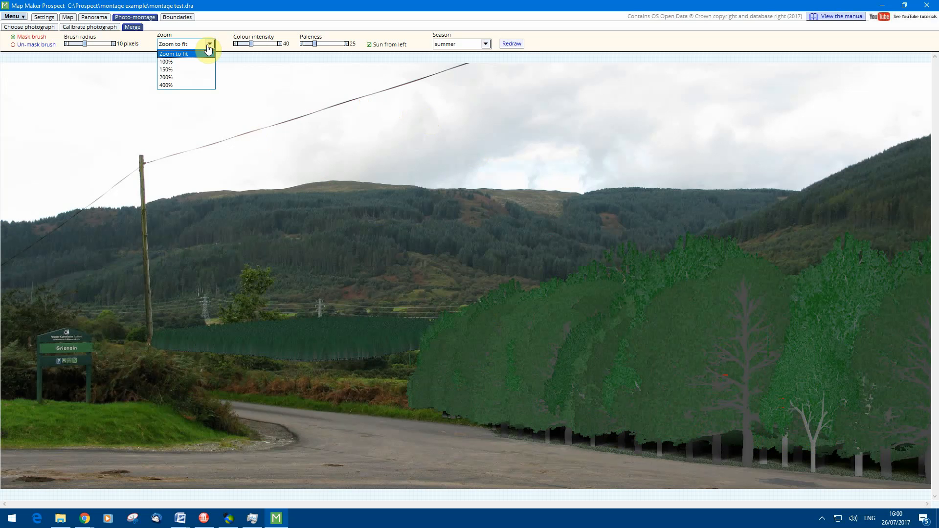
pyautogui.click(206, 78)
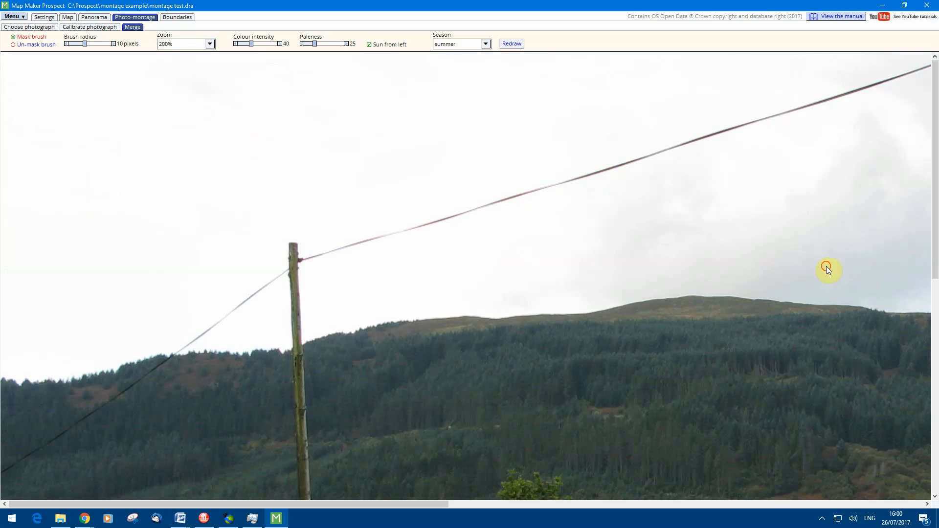
pyautogui.moveTo(934, 284); pyautogui.dragTo(935, 480)
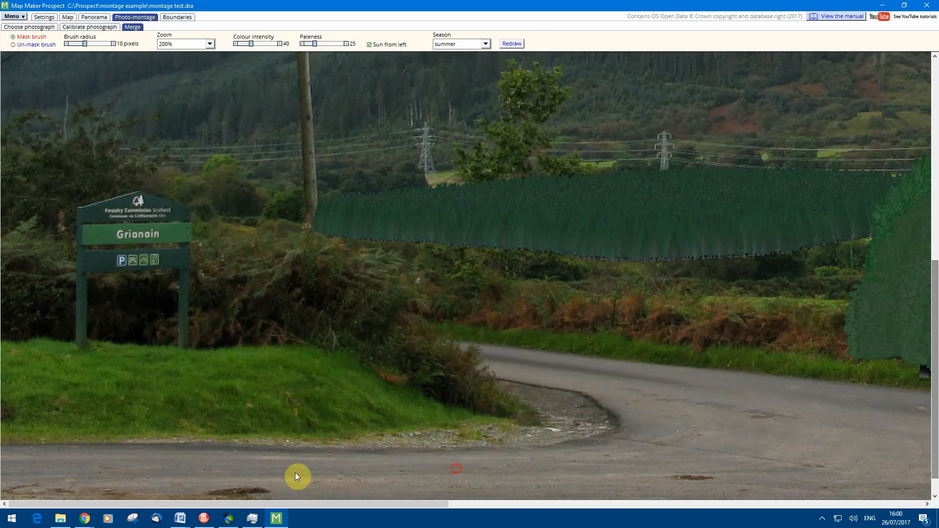
pyautogui.moveTo(307, 504); pyautogui.dragTo(786, 504)
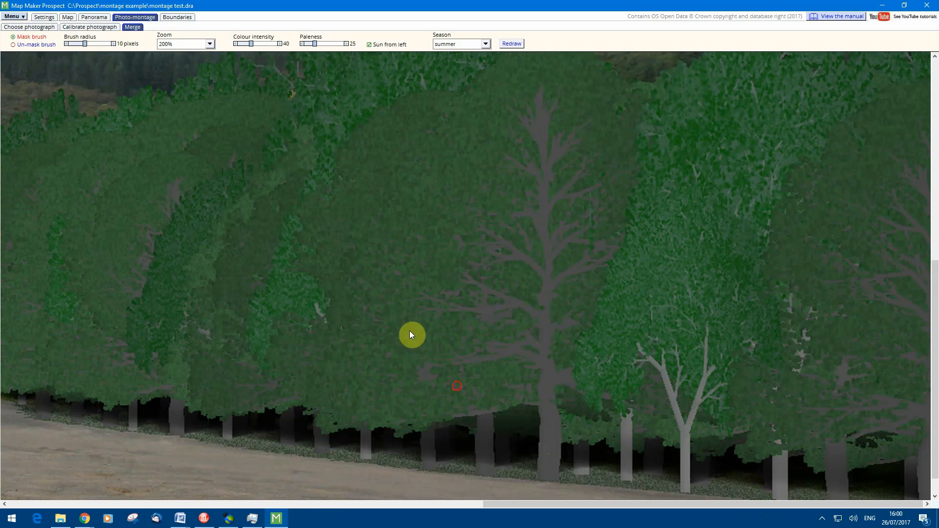
pyautogui.moveTo(85, 45); pyautogui.dragTo(110, 48)
pyautogui.moveTo(683, 448)
pyautogui.mouseDown()
pyautogui.moveTo(778, 441)
pyautogui.moveTo(640, 446)
pyautogui.moveTo(800, 417)
pyautogui.moveTo(849, 419)
pyautogui.moveTo(802, 472)
pyautogui.moveTo(832, 488)
pyautogui.moveTo(900, 486)
pyautogui.moveTo(886, 449)
pyautogui.moveTo(825, 445)
pyautogui.mouseUp()
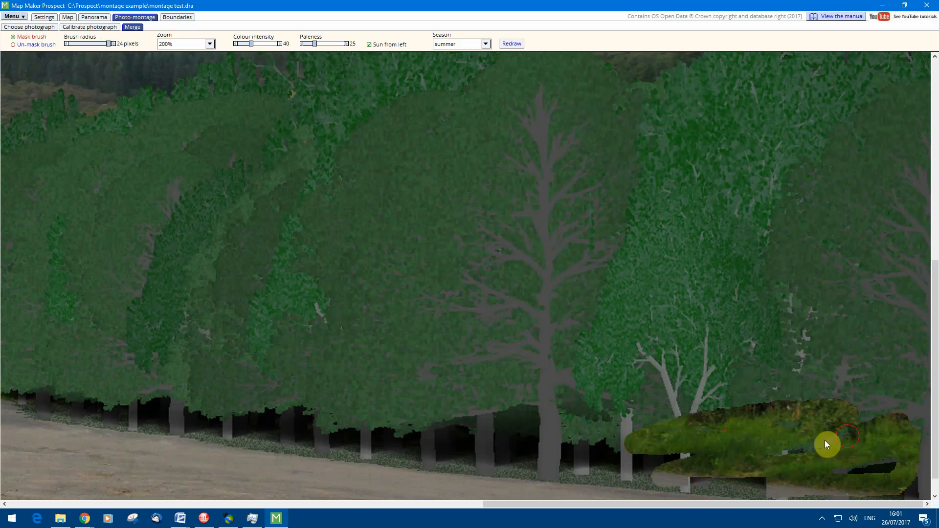
pyautogui.moveTo(770, 436)
pyautogui.mouseDown()
pyautogui.moveTo(907, 430)
pyautogui.moveTo(911, 405)
pyautogui.moveTo(891, 377)
pyautogui.moveTo(714, 399)
pyautogui.moveTo(872, 370)
pyautogui.moveTo(622, 424)
pyautogui.moveTo(655, 370)
pyautogui.moveTo(922, 374)
pyautogui.moveTo(874, 404)
pyautogui.mouseUp()
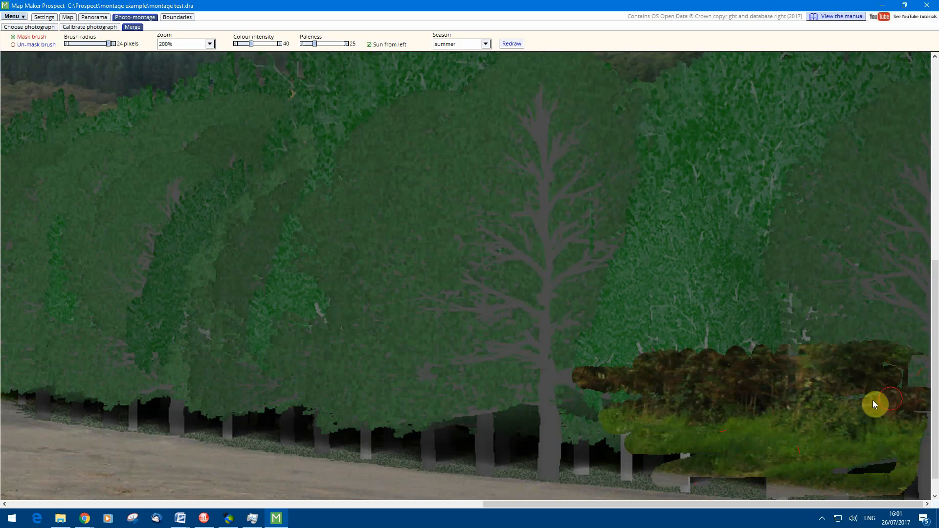
pyautogui.moveTo(654, 394)
pyautogui.mouseDown()
pyautogui.moveTo(866, 372)
pyautogui.moveTo(650, 363)
pyautogui.moveTo(591, 342)
pyautogui.moveTo(808, 344)
pyautogui.mouseUp()
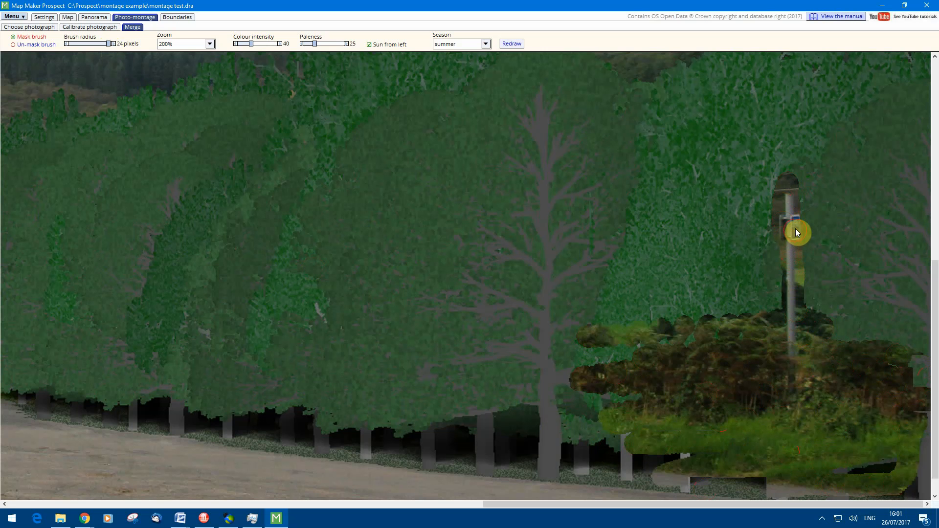
# Mask the trees off the metal gate, its wooden post and the gravel entrance, restoring them where the masking spilled over.
pyautogui.moveTo(636, 399)
pyautogui.mouseDown()
pyautogui.moveTo(625, 358)
pyautogui.moveTo(654, 360)
pyautogui.moveTo(508, 330)
pyautogui.moveTo(562, 375)
pyautogui.moveTo(625, 398)
pyautogui.moveTo(566, 429)
pyautogui.moveTo(662, 445)
pyautogui.moveTo(644, 465)
pyautogui.moveTo(654, 476)
pyautogui.moveTo(719, 489)
pyautogui.moveTo(508, 479)
pyautogui.moveTo(568, 454)
pyautogui.moveTo(512, 434)
pyautogui.moveTo(406, 453)
pyautogui.moveTo(491, 473)
pyautogui.moveTo(507, 375)
pyautogui.moveTo(484, 331)
pyautogui.moveTo(426, 343)
pyautogui.moveTo(260, 329)
pyautogui.mouseUp()
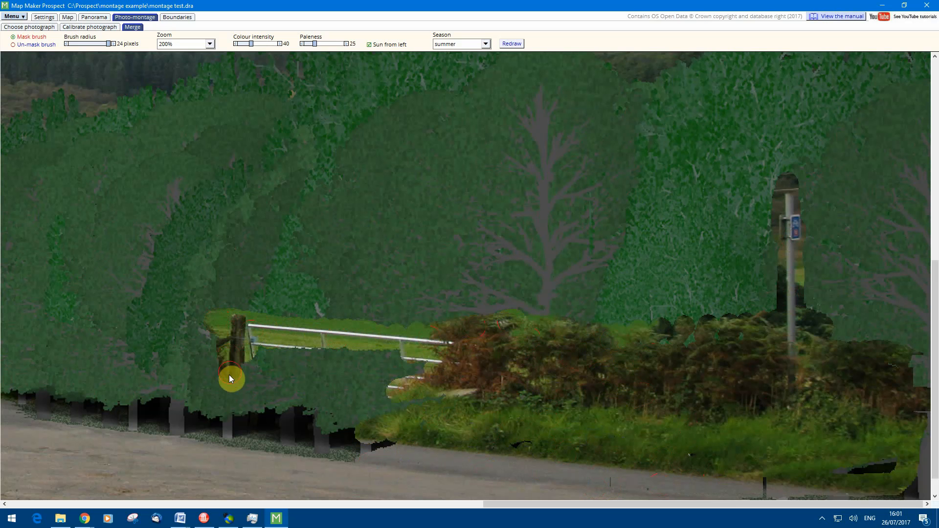
pyautogui.moveTo(230, 378)
pyautogui.mouseDown()
pyautogui.moveTo(224, 413)
pyautogui.moveTo(386, 417)
pyautogui.moveTo(336, 428)
pyautogui.moveTo(391, 446)
pyautogui.moveTo(243, 452)
pyautogui.moveTo(262, 442)
pyautogui.mouseUp()
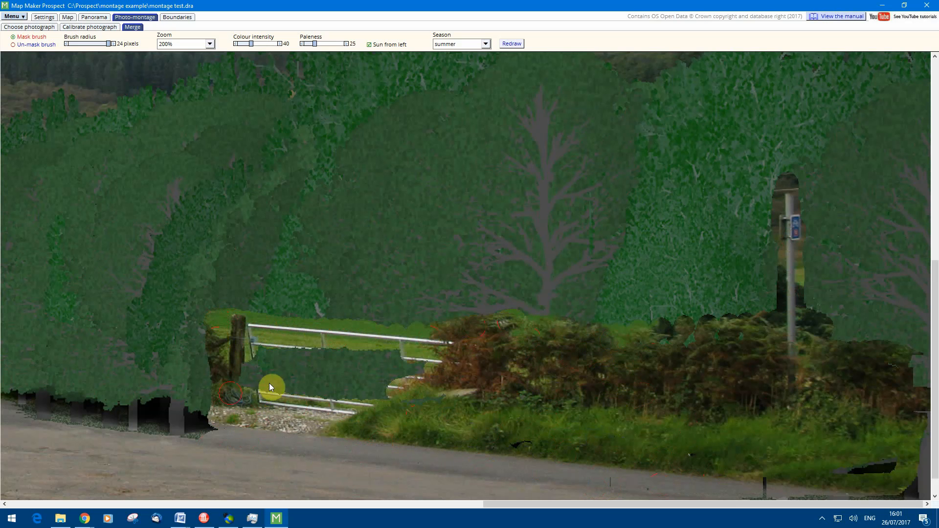
pyautogui.moveTo(246, 368)
pyautogui.mouseDown()
pyautogui.moveTo(258, 356)
pyautogui.moveTo(421, 360)
pyautogui.moveTo(438, 373)
pyautogui.moveTo(196, 371)
pyautogui.moveTo(395, 396)
pyautogui.moveTo(348, 381)
pyautogui.mouseUp()
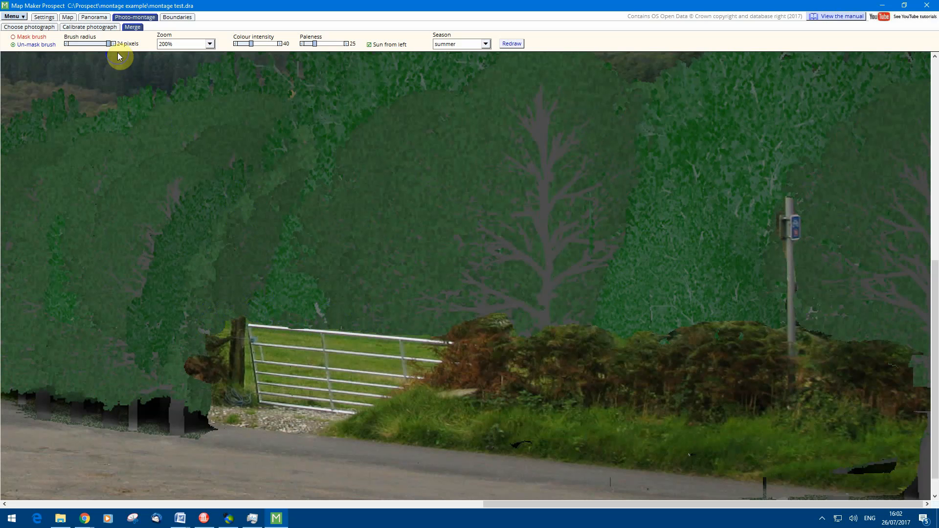
# Un-mask the trees between the gate's upper bars with an 11-pixel brush at 400% zoom, and set the mask brush radius to 5 pixels.
pyautogui.moveTo(109, 44); pyautogui.dragTo(87, 44)
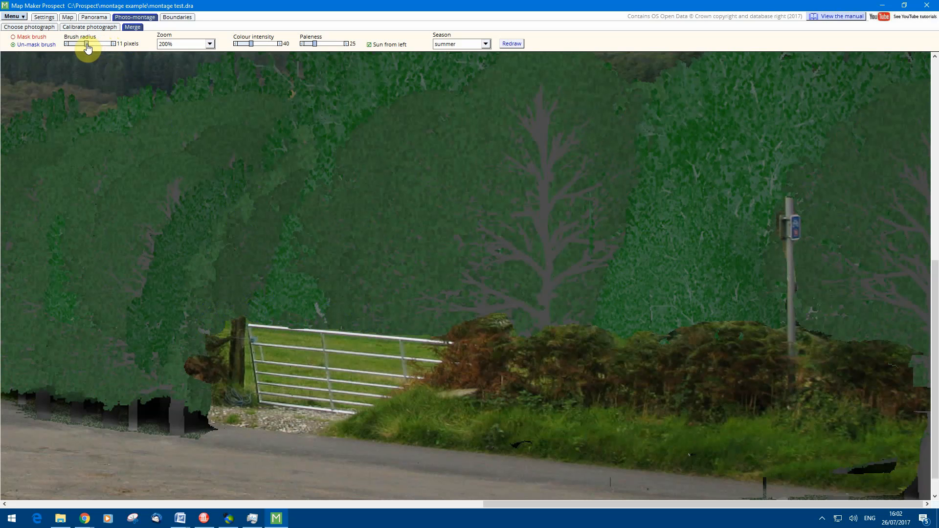
pyautogui.click(210, 45)
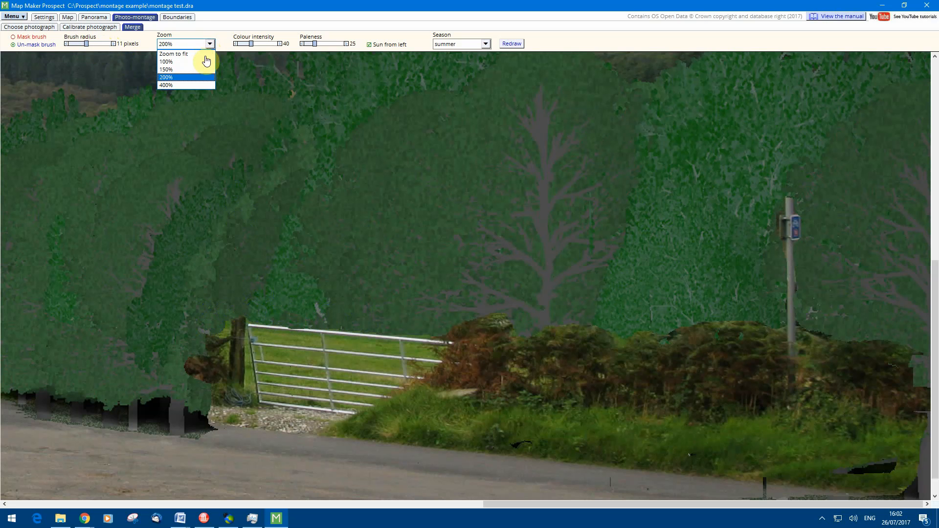
pyautogui.click(202, 85)
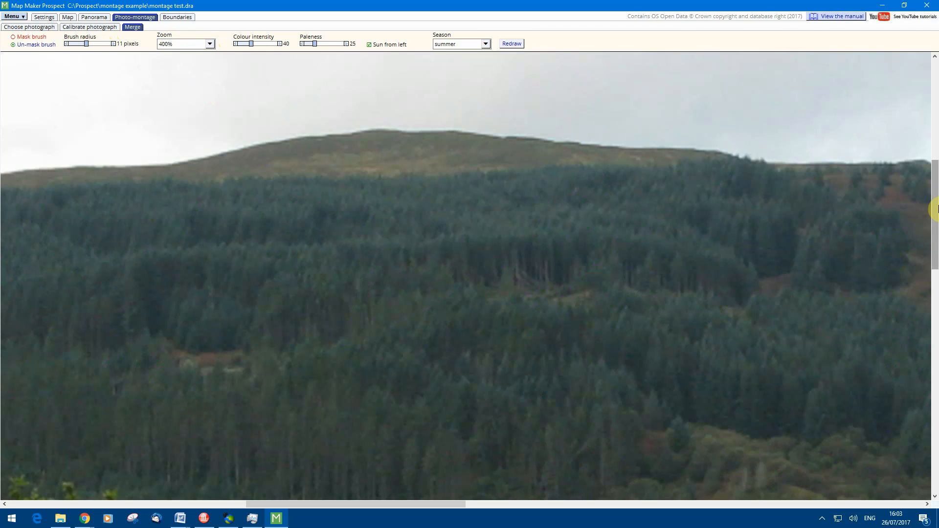
pyautogui.moveTo(936, 350); pyautogui.dragTo(933, 437)
pyautogui.moveTo(364, 506); pyautogui.dragTo(621, 514)
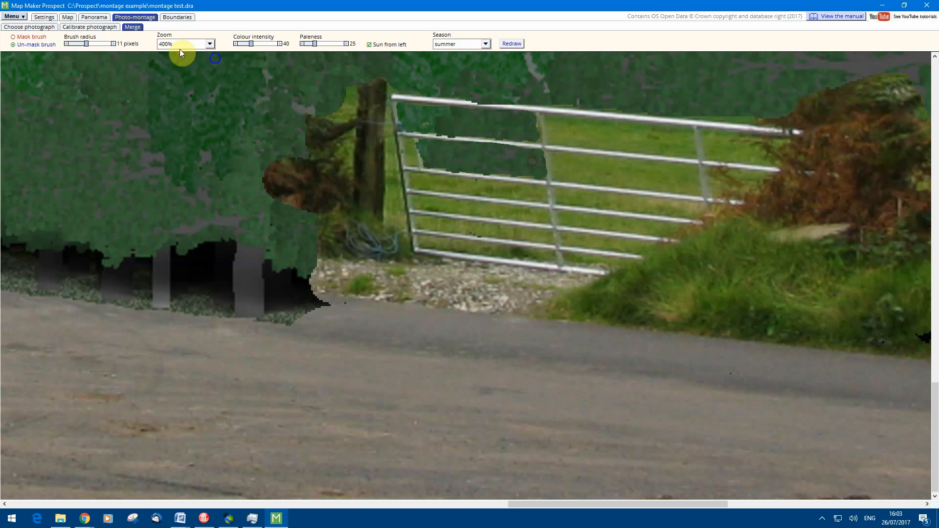
pyautogui.moveTo(87, 44); pyautogui.dragTo(76, 44)
# Show the whole montage and redraw the merged trees in their spring colours.
pyautogui.click(209, 44)
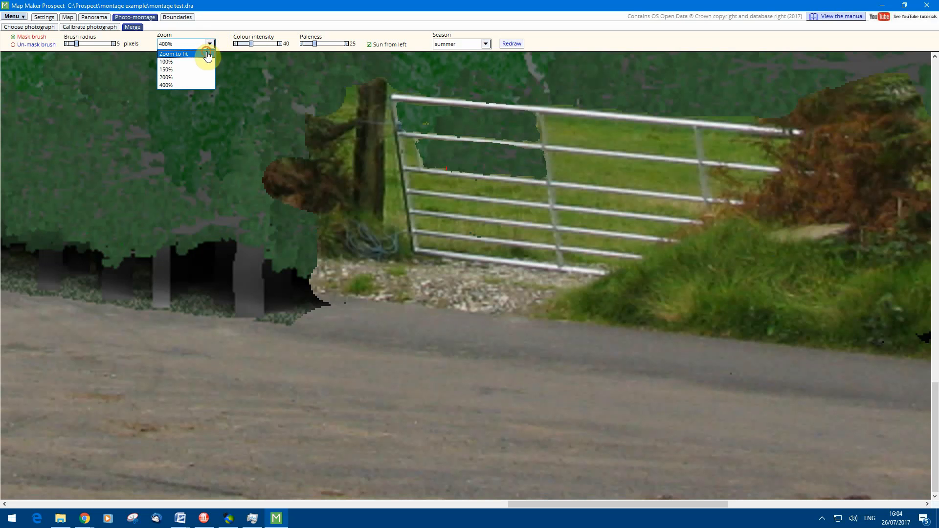
pyautogui.click(208, 55)
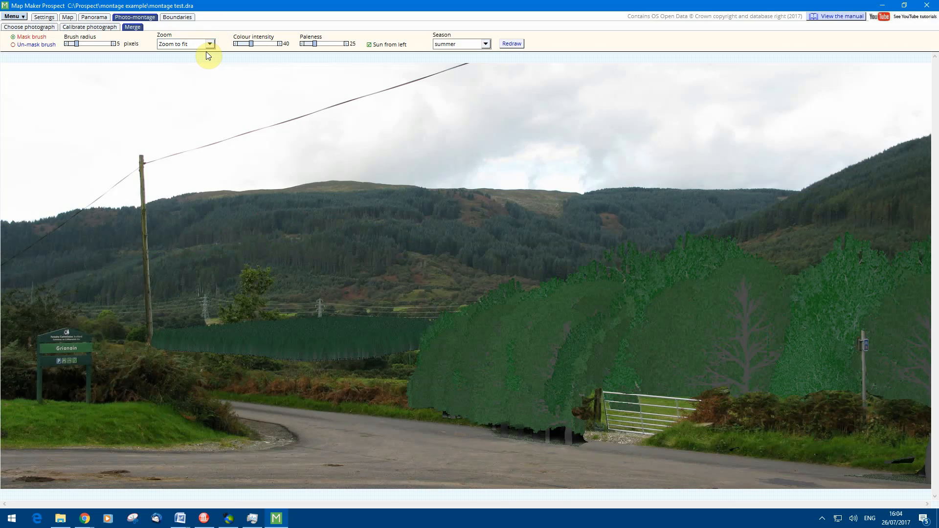
pyautogui.click(486, 45)
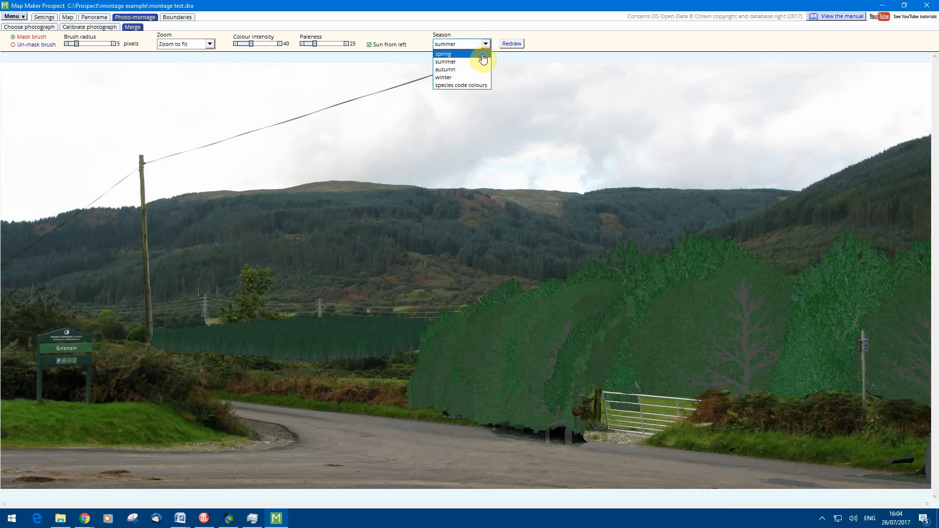
pyautogui.click(483, 55)
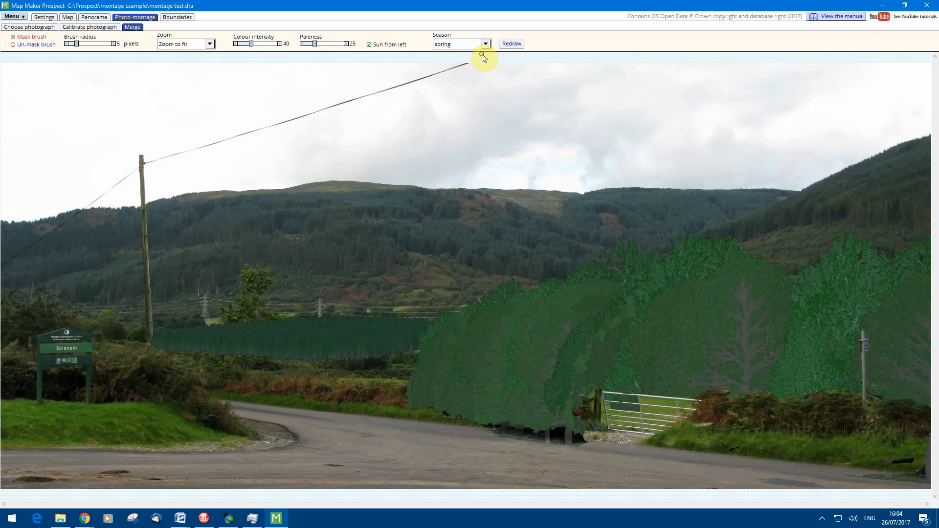
pyautogui.click(516, 44)
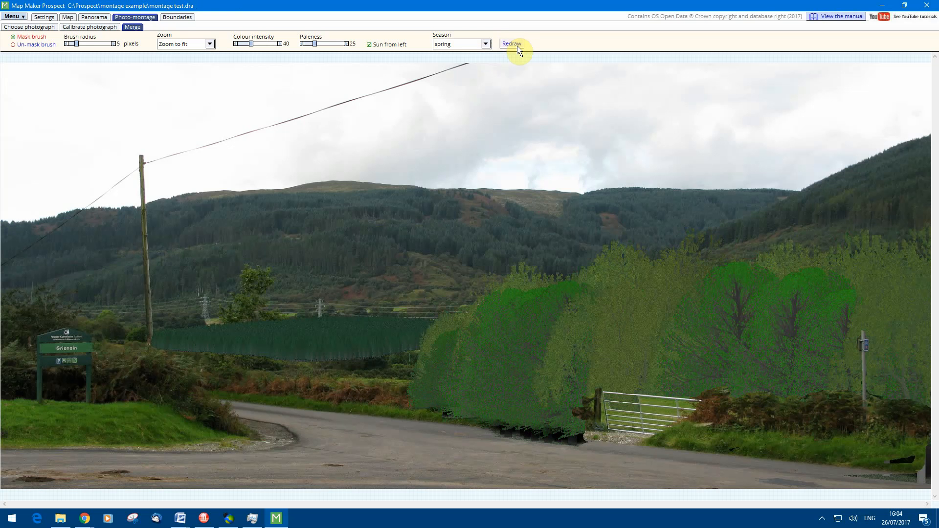
# Set the season to winter and redraw the merged trees in the photo-montage.
pyautogui.click(485, 44)
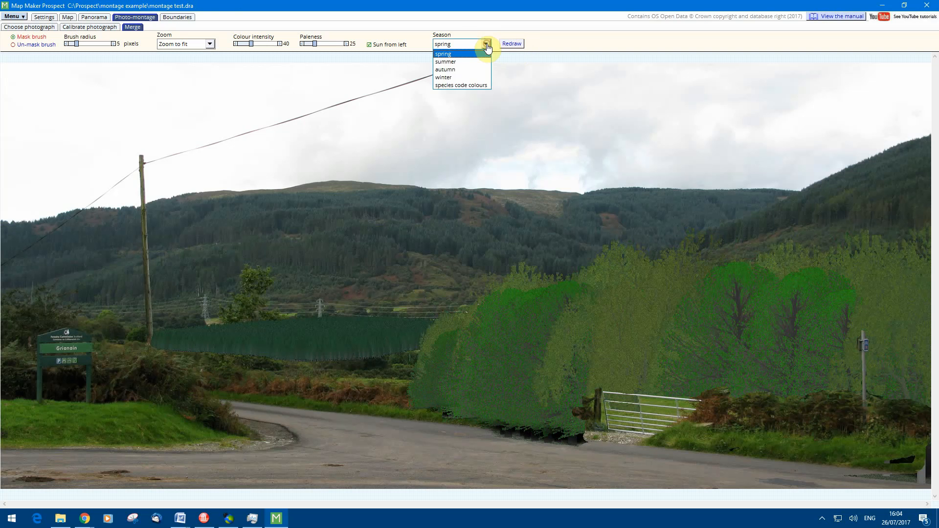
pyautogui.click(482, 77)
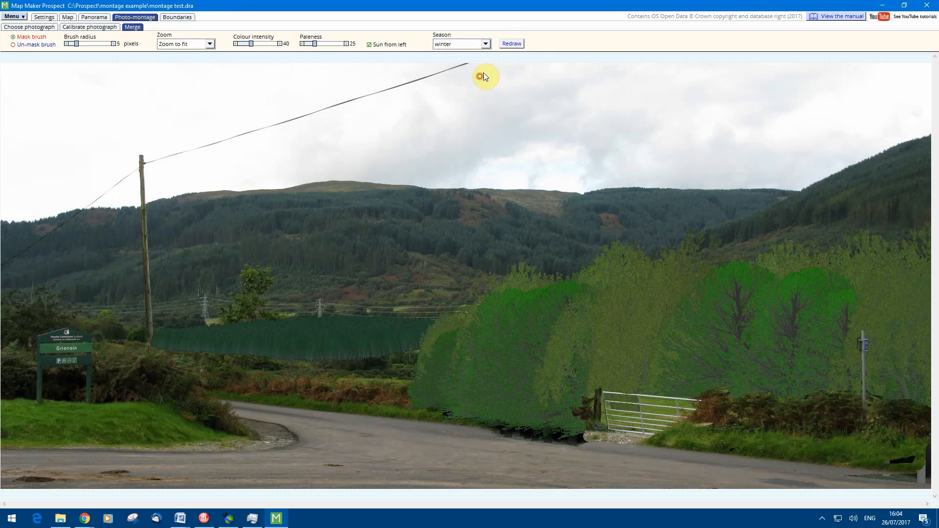
pyautogui.click(511, 43)
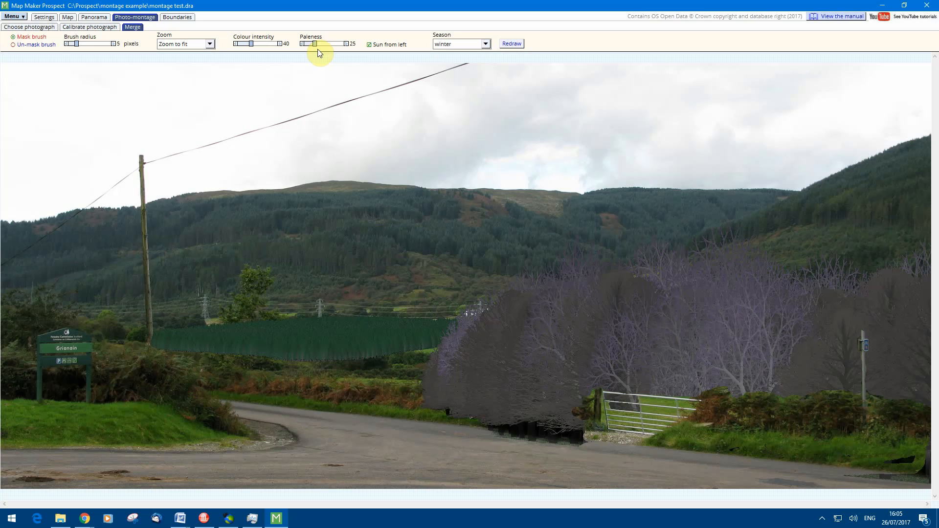
# Save the montage image as a JPEG named test in the montage example folder.
pyautogui.click(15, 16)
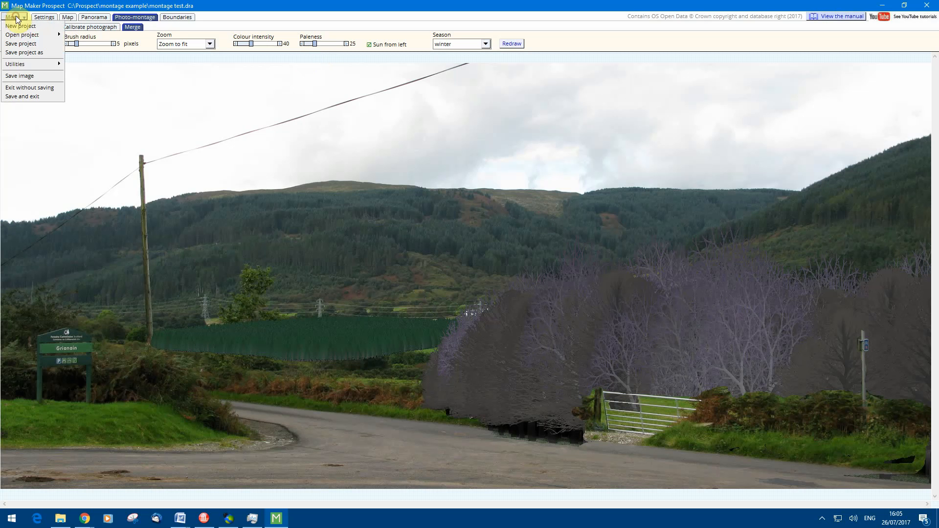
pyautogui.click(20, 78)
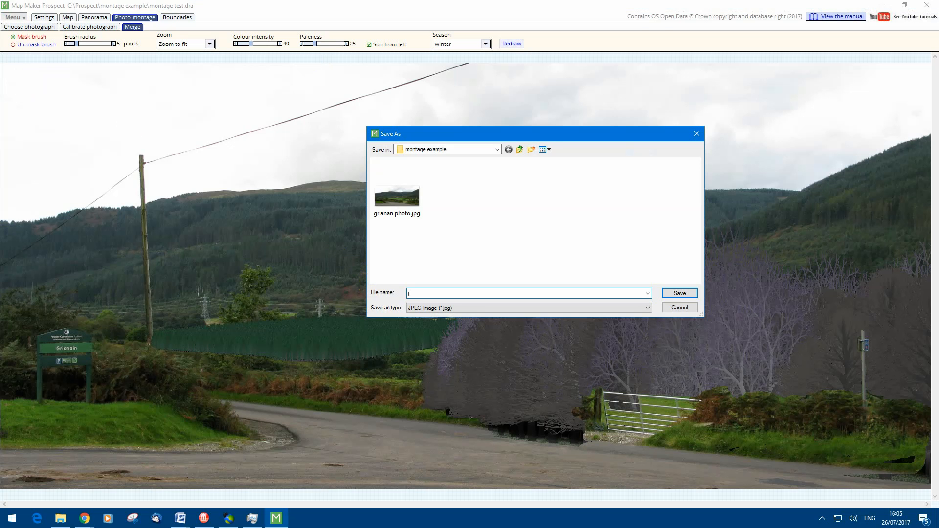
pyautogui.write('test')
pyautogui.click(675, 294)
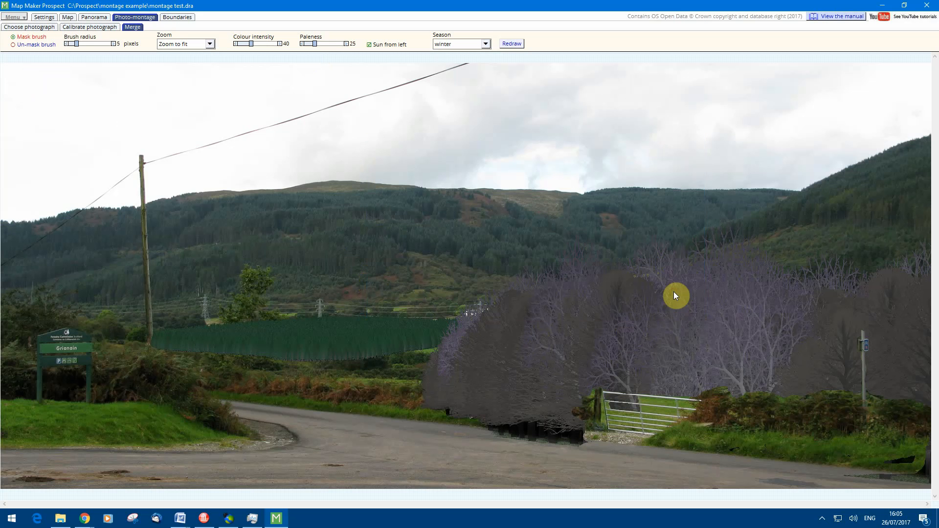